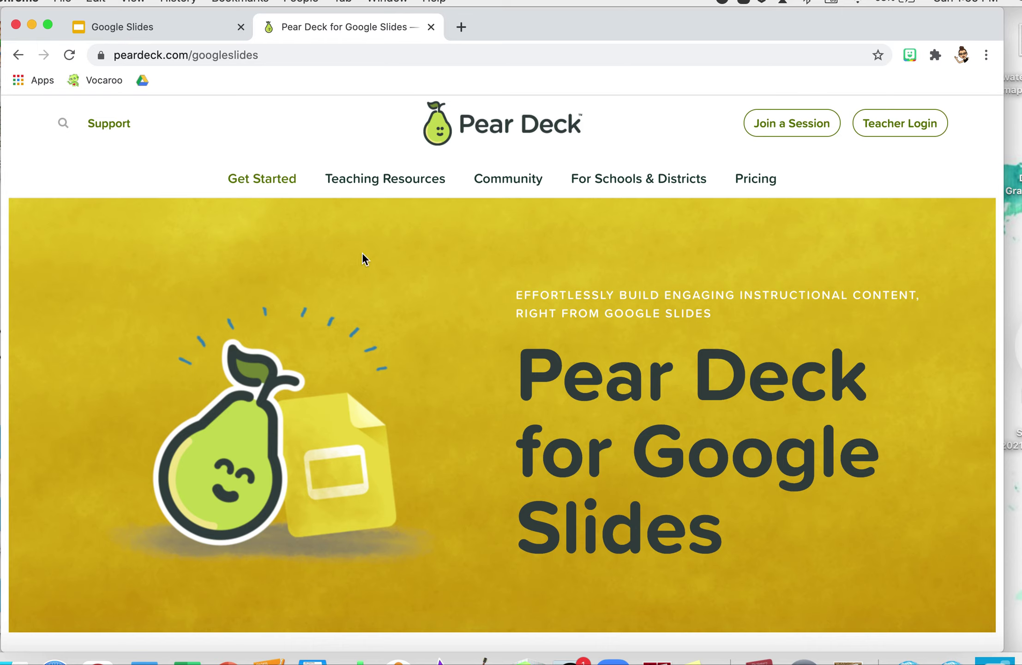
Step: Create a blank presentation, delete its title and subtitle boxes, and dismiss the Autofit tip
click(152, 28)
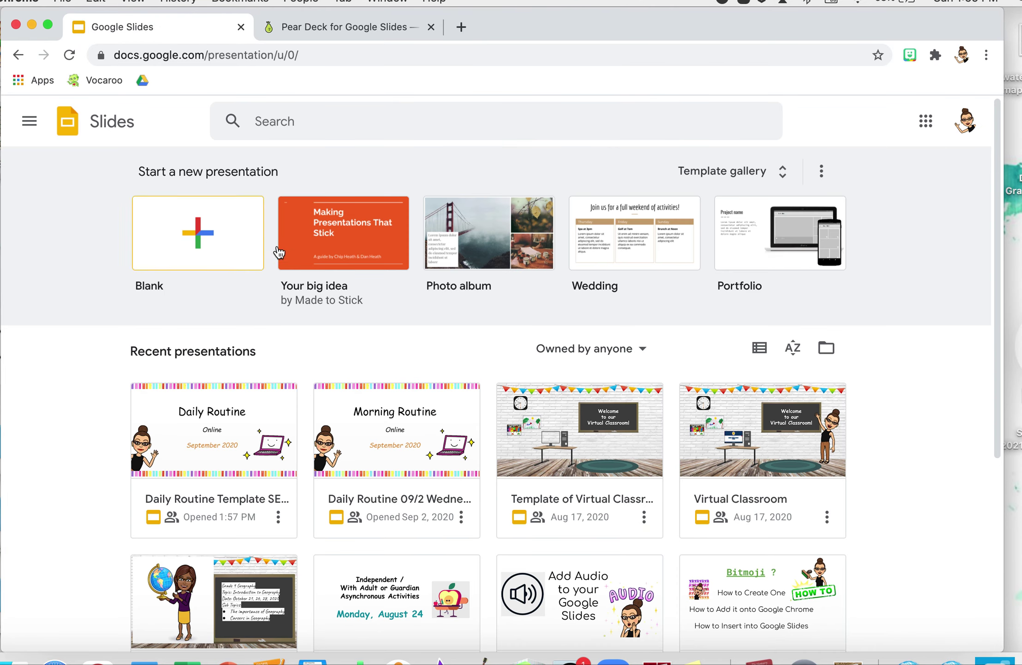
click(226, 229)
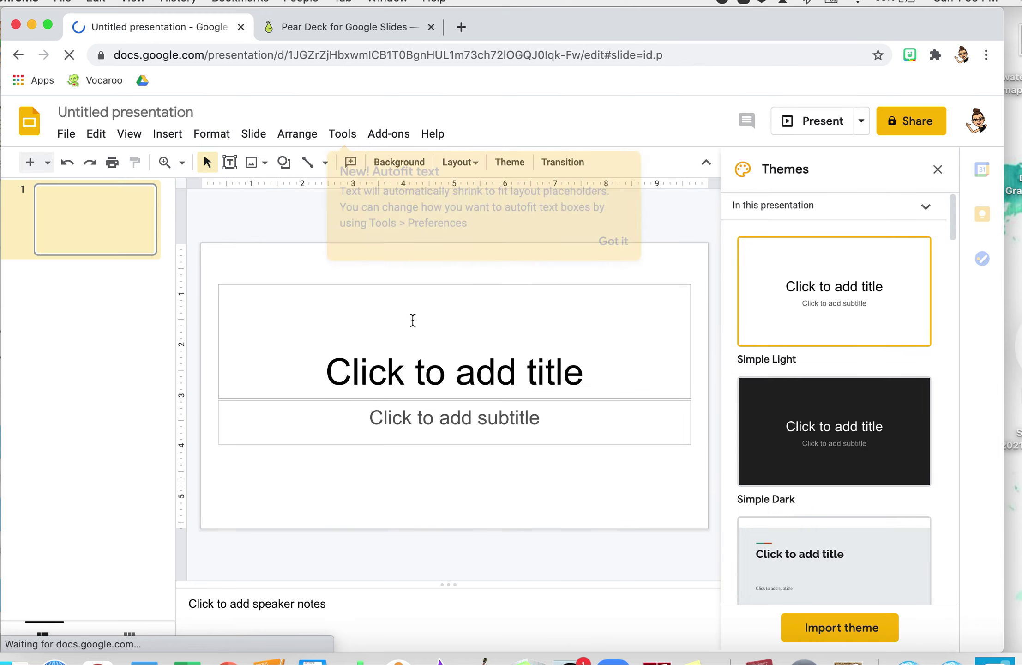
click(326, 286)
key(Delete)
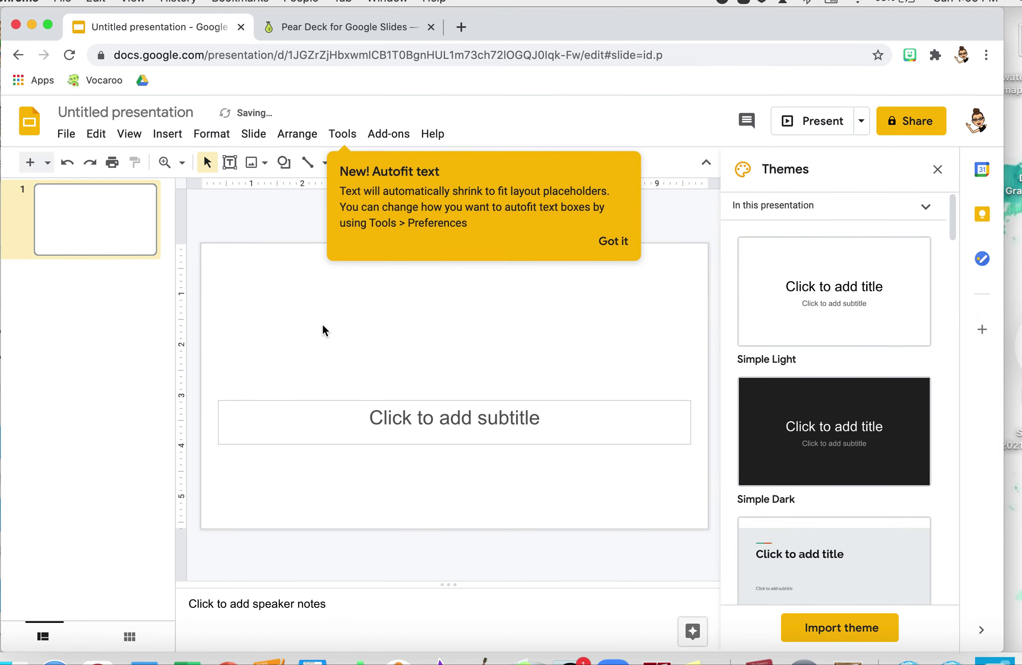
click(308, 399)
key(Delete)
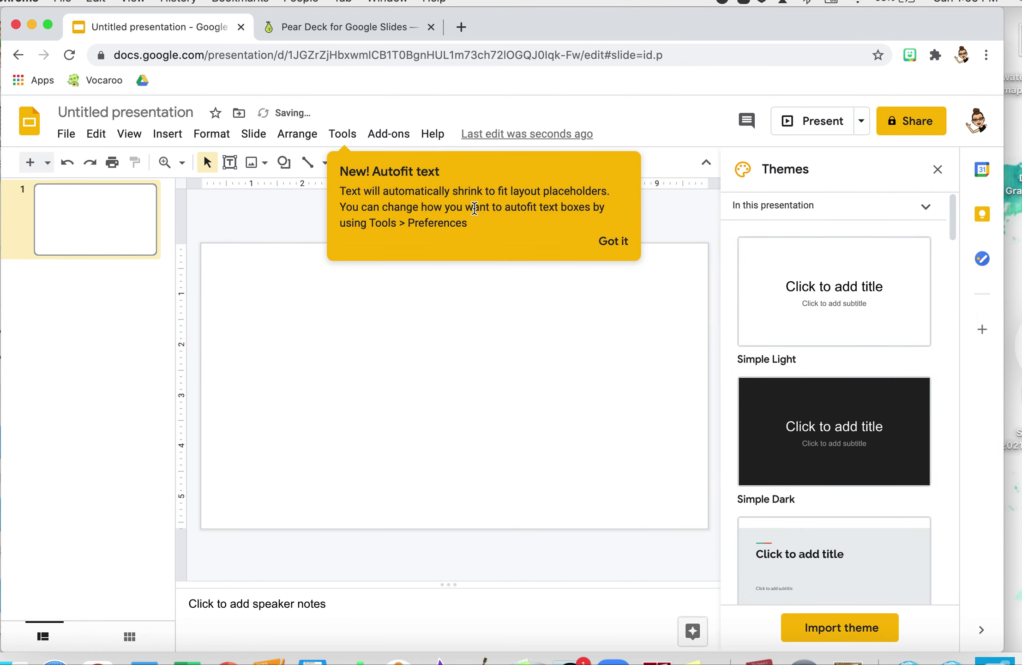
click(613, 241)
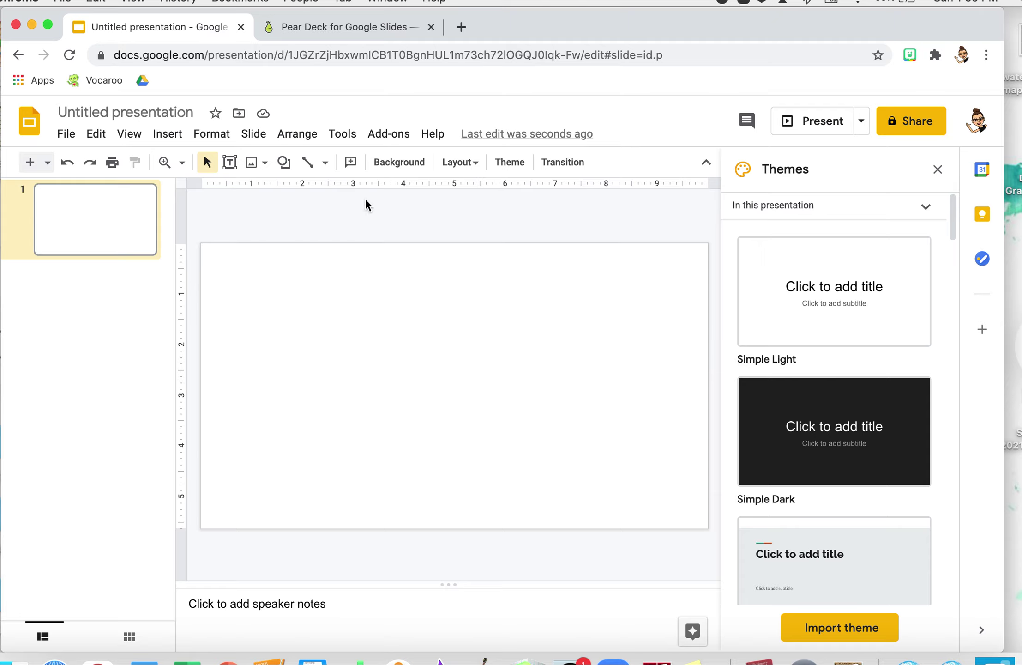
Step: Search the add-on marketplace for 'pea' and start installing Pear Deck for Google Slides
click(391, 135)
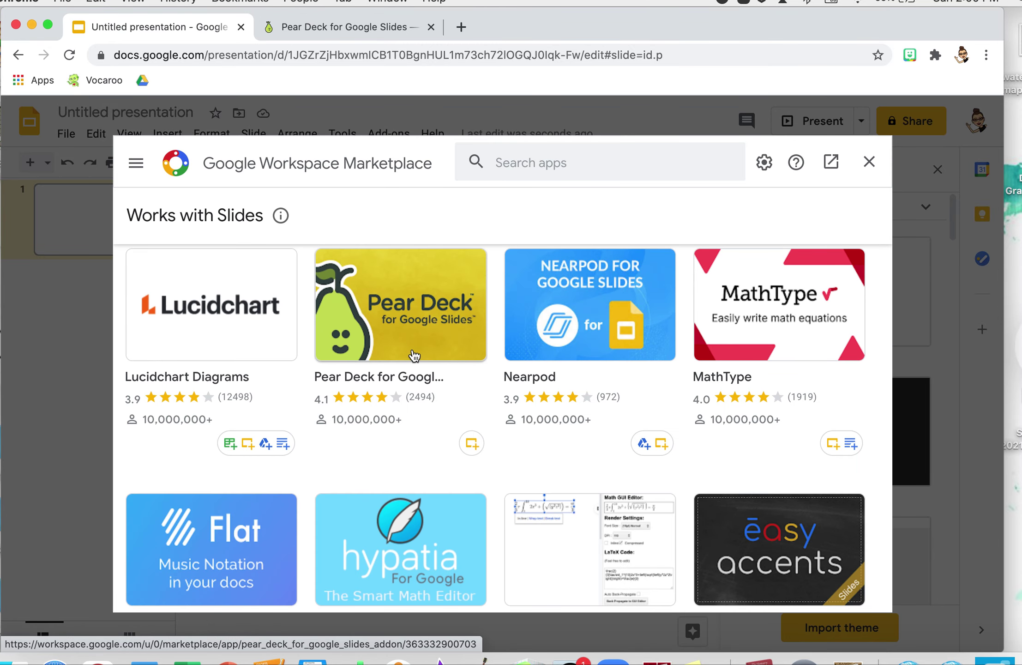
click(531, 166)
text(p)
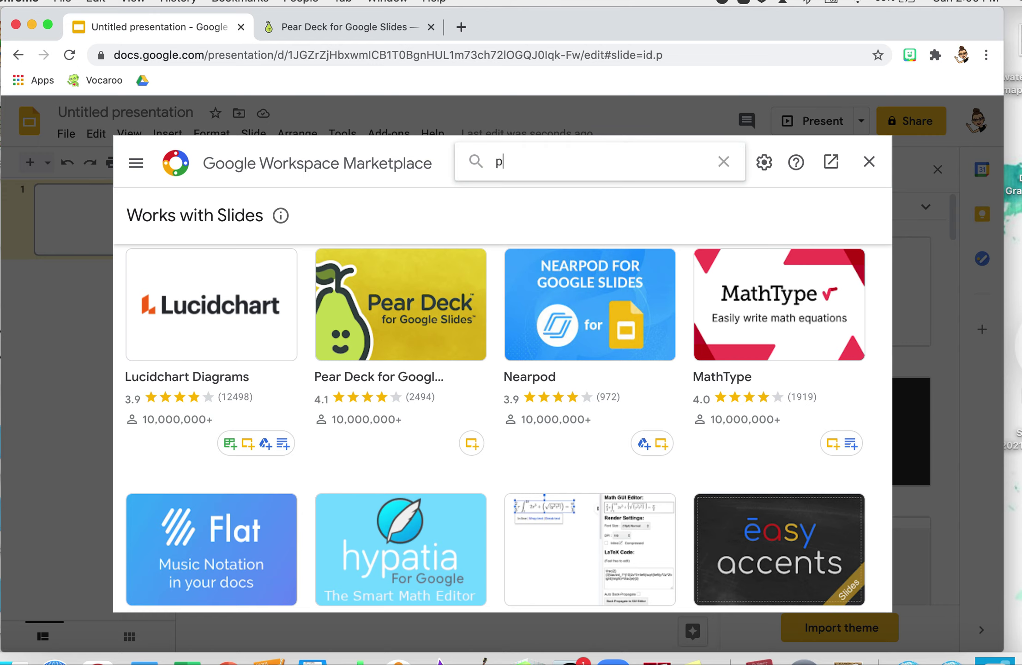
text(ea)
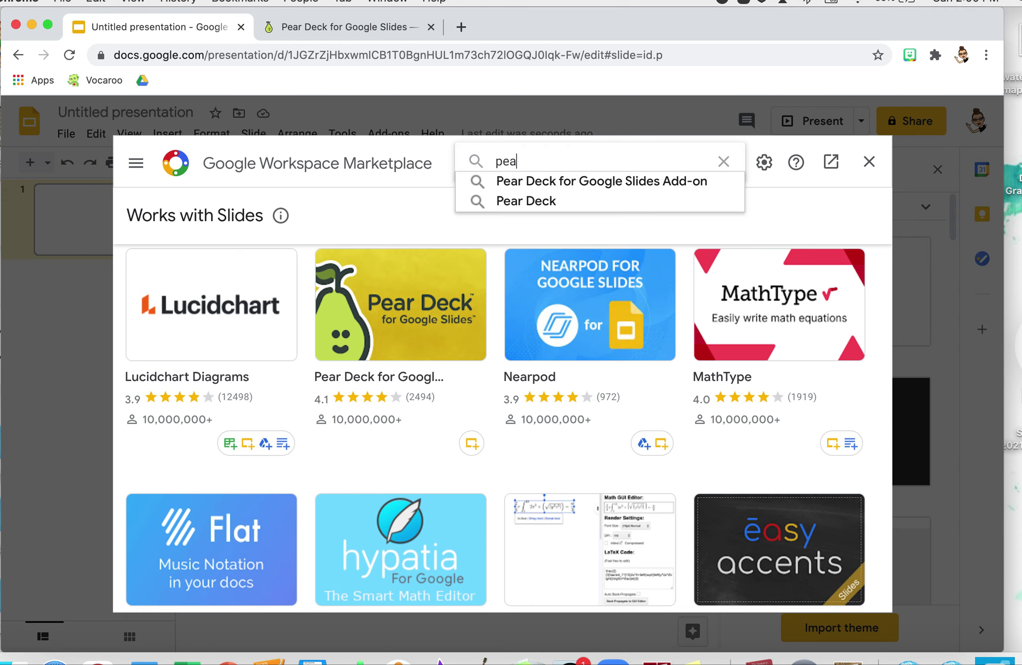
click(545, 200)
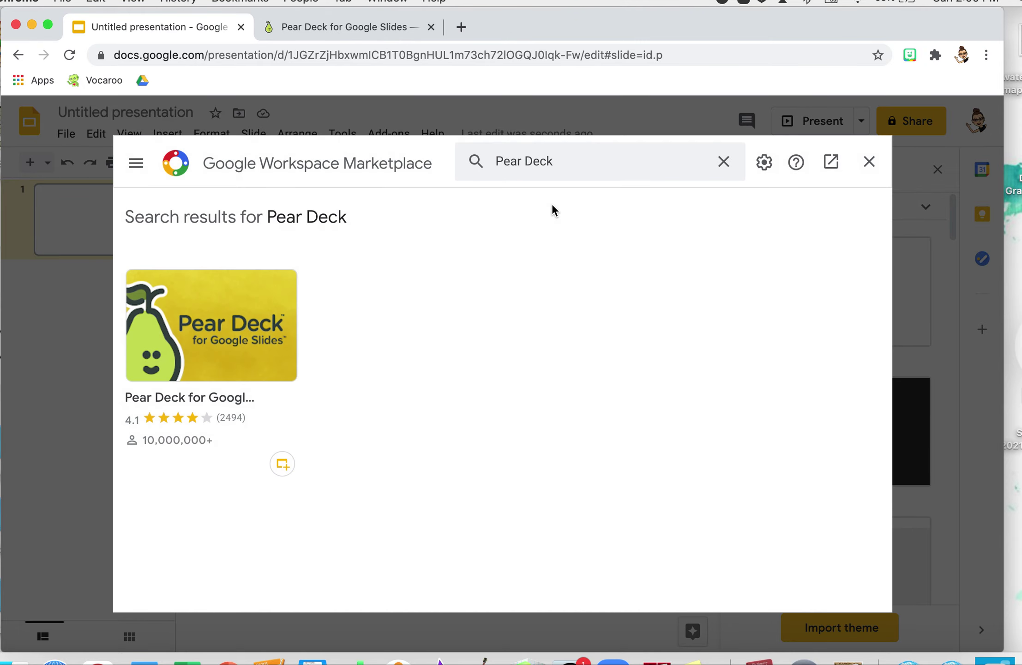
click(214, 343)
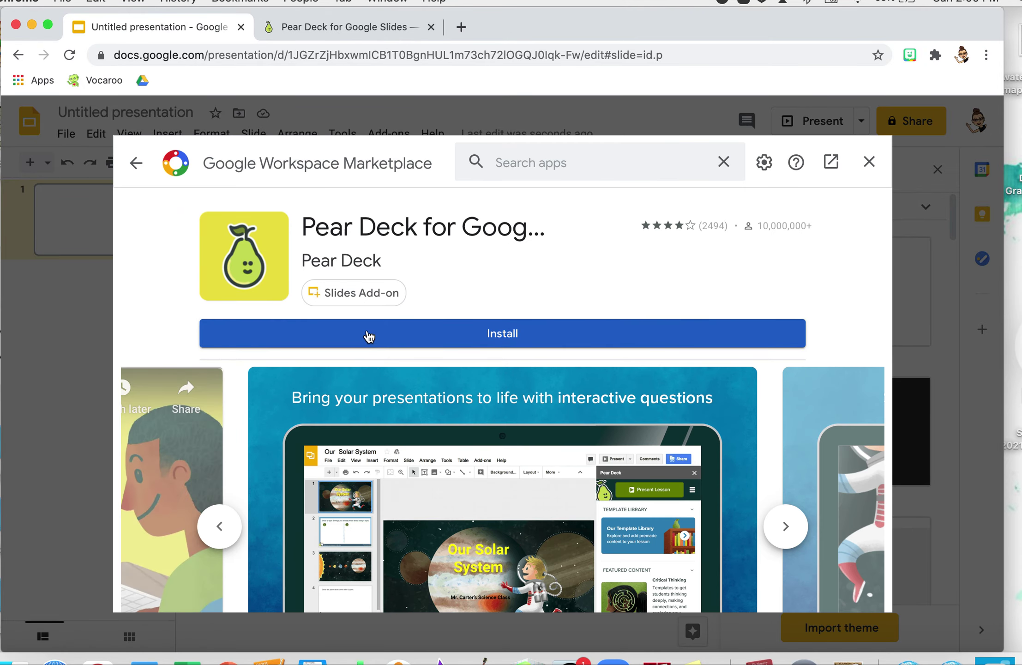
click(369, 336)
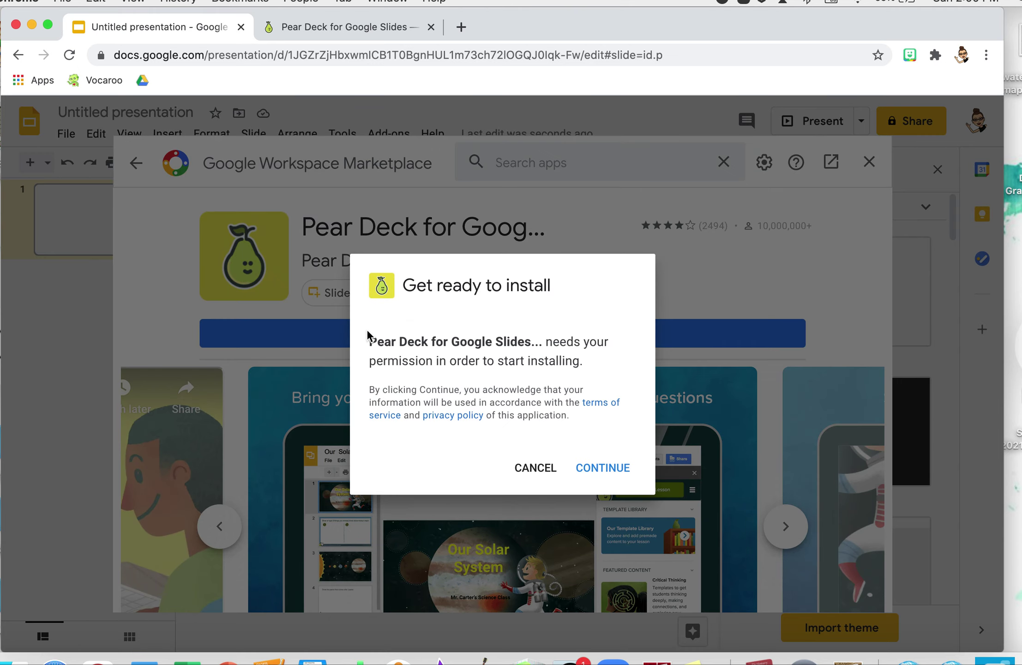
Step: Continue the Pear Deck install, choose the Google account, and allow its access
click(628, 470)
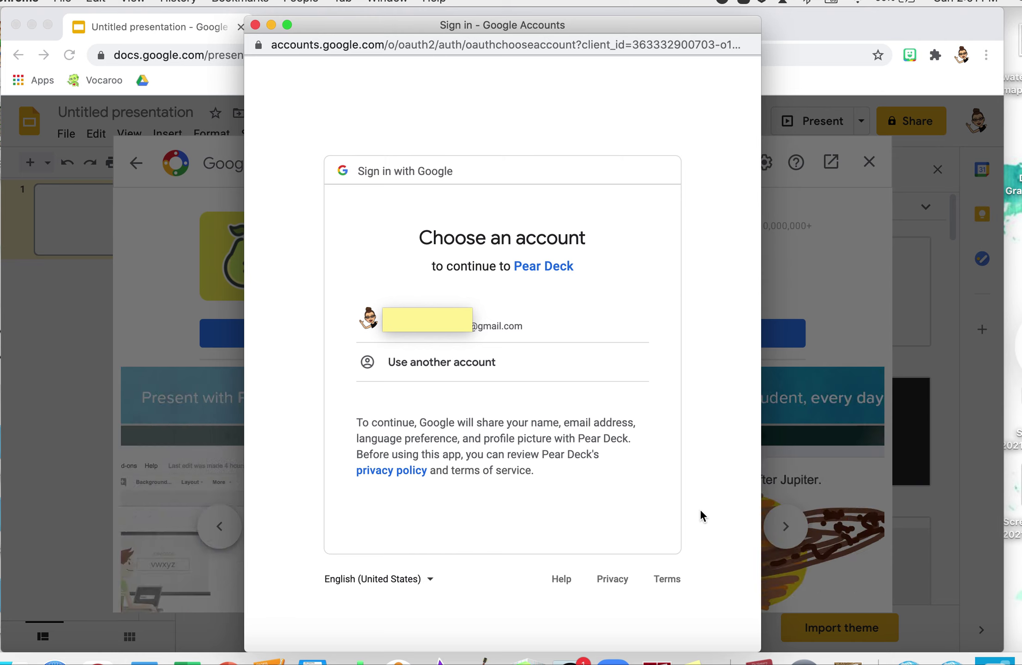
click(509, 325)
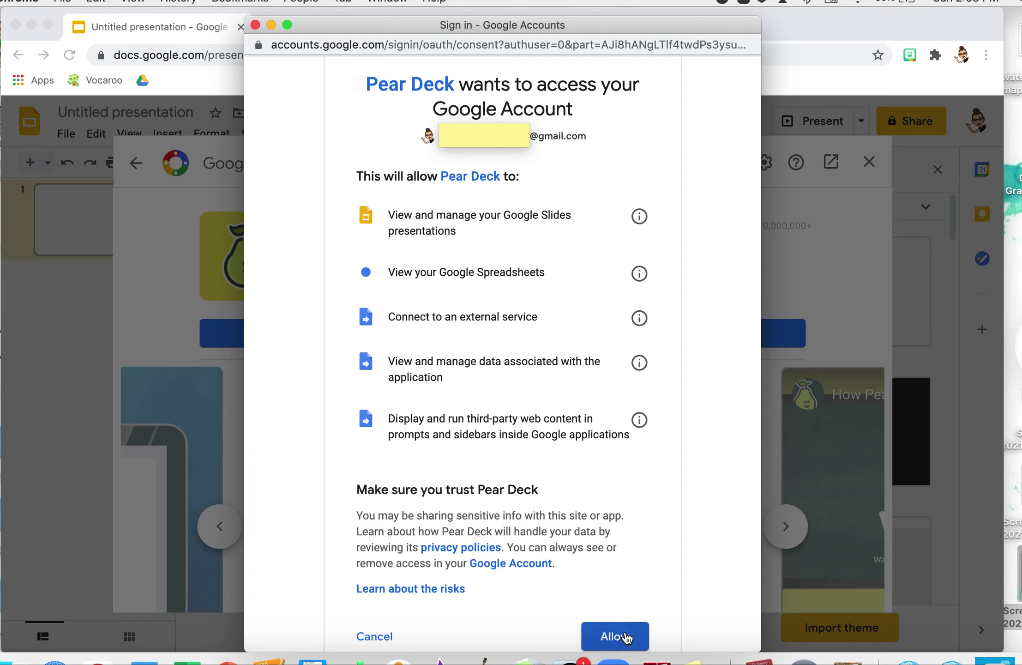
click(622, 636)
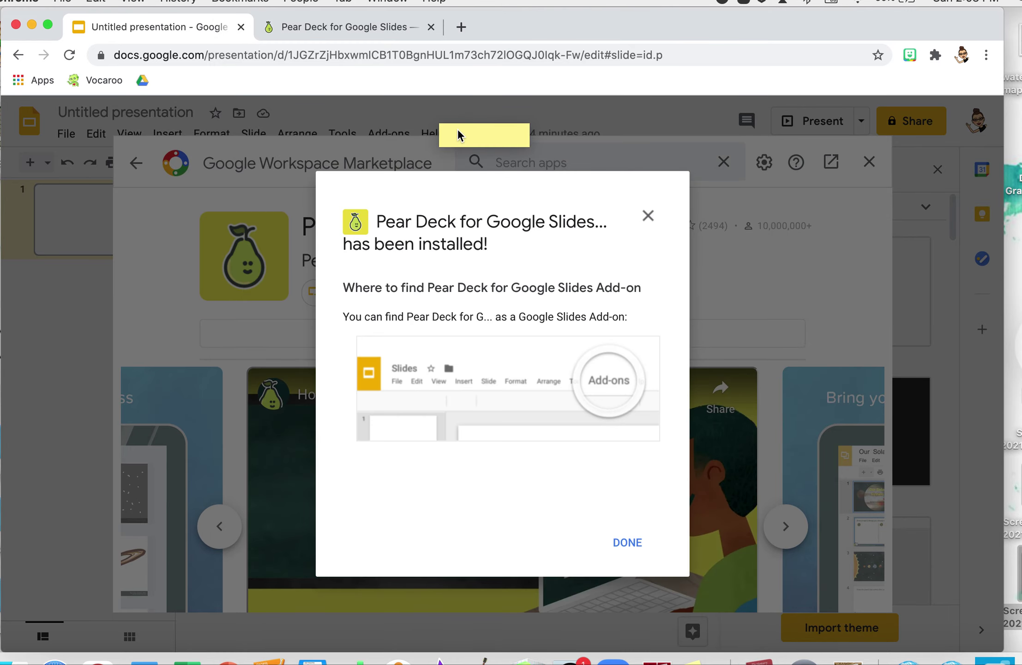
click(458, 135)
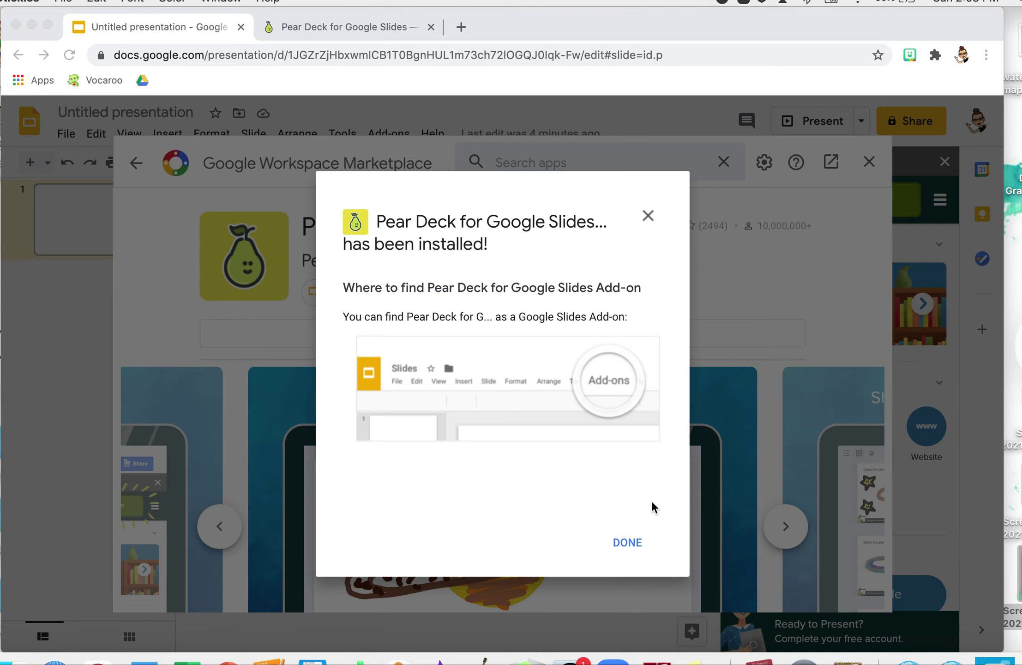
Step: Dismiss the install confirmation and close the Marketplace, Pear Deck sidebar and Themes panel
click(628, 542)
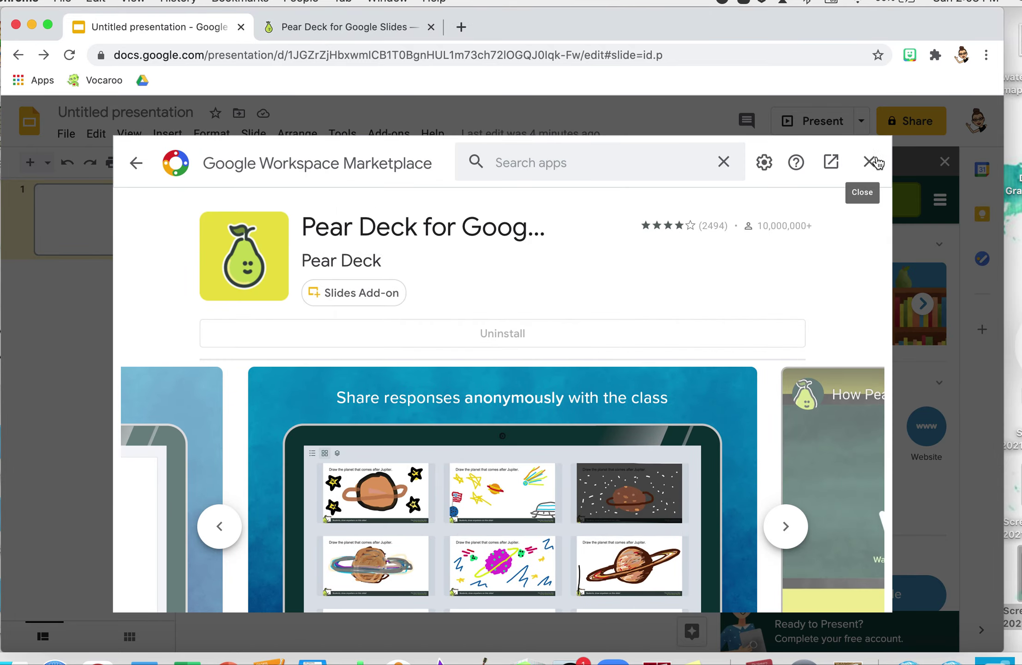
click(869, 162)
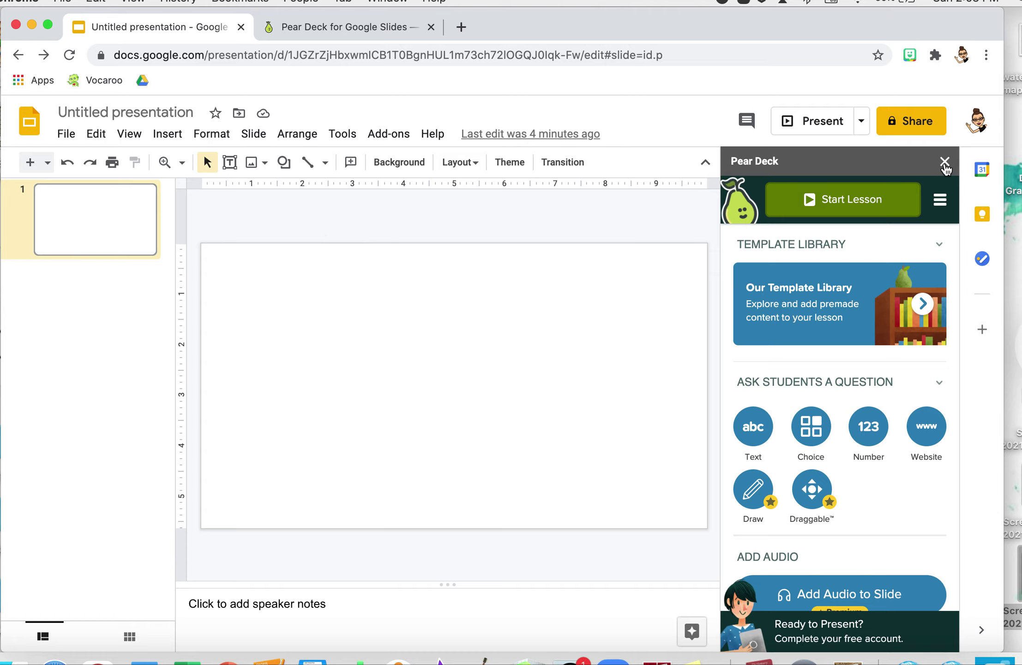
click(944, 165)
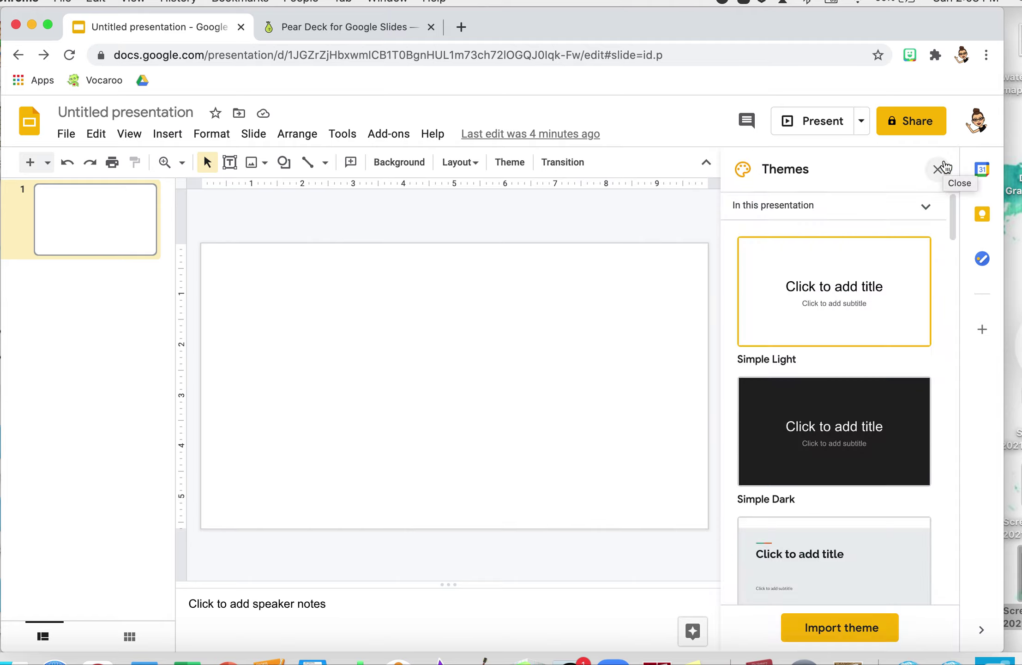
click(941, 166)
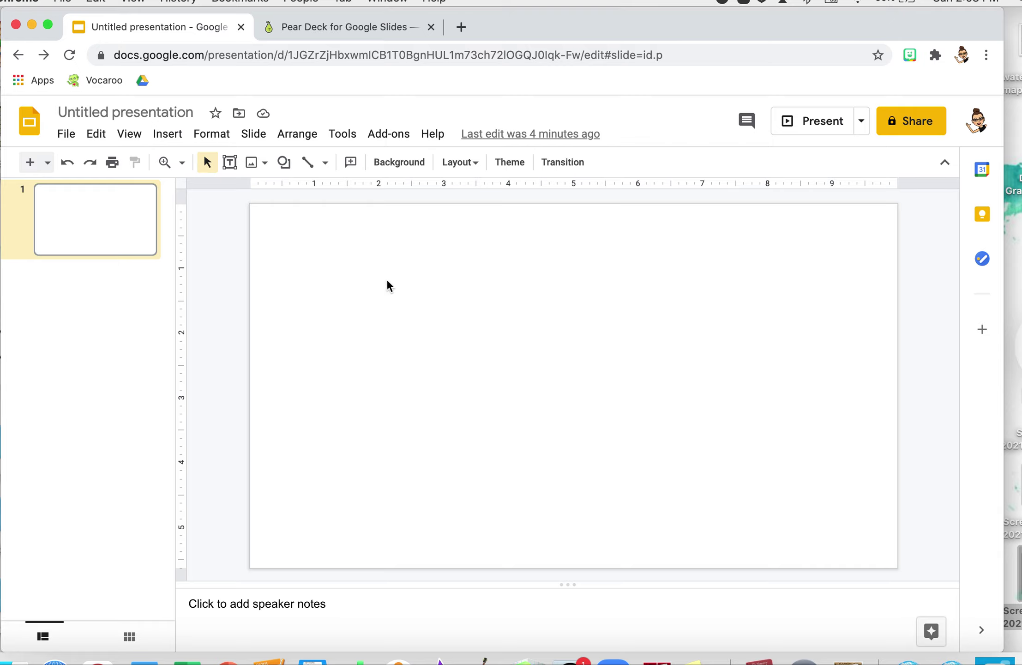
Step: Launch Pear Deck from the Add-ons menu and scroll through its sidebar features
click(386, 136)
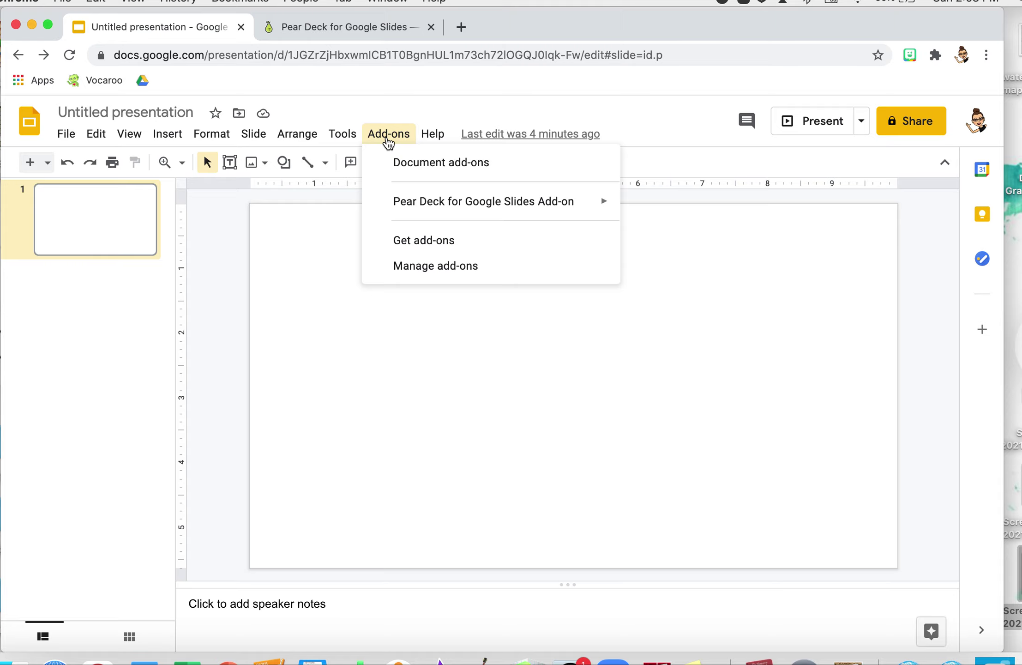
mouse_move(427, 211)
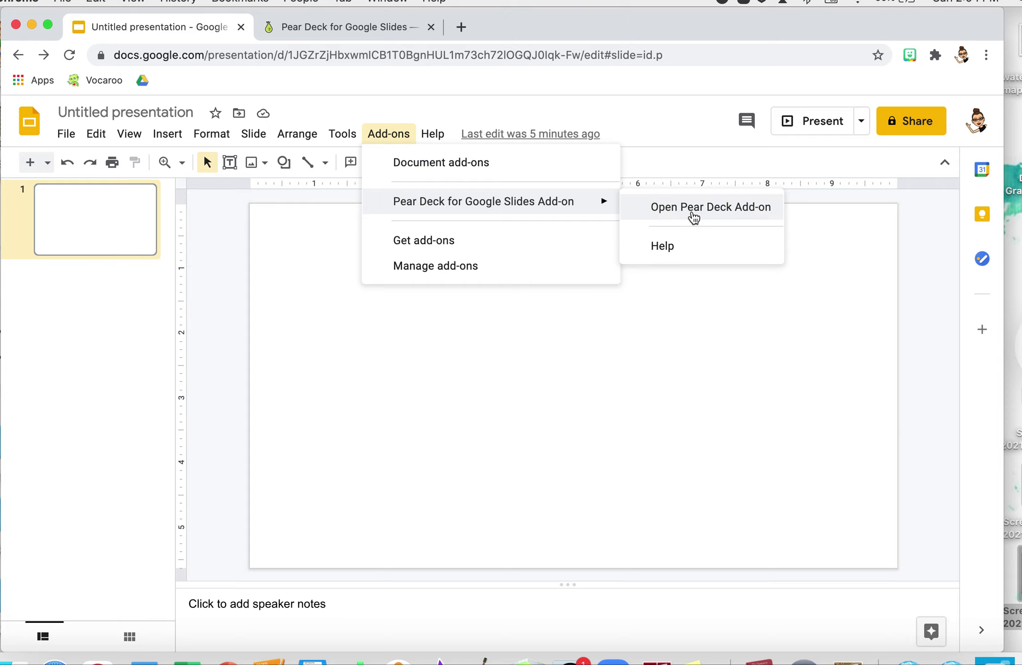
mouse_move(394, 208)
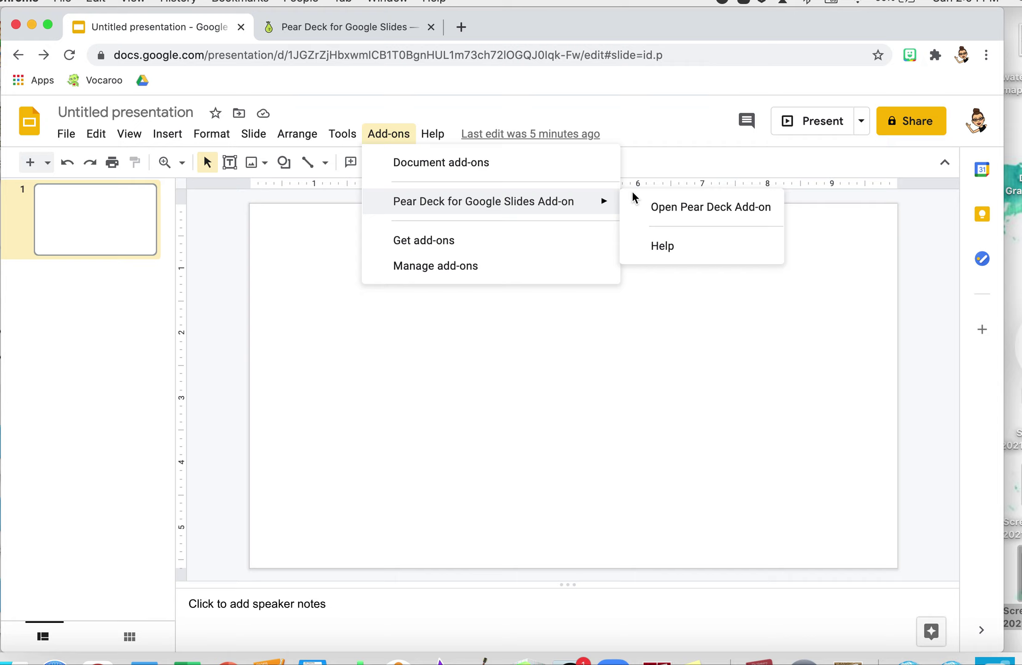
click(674, 208)
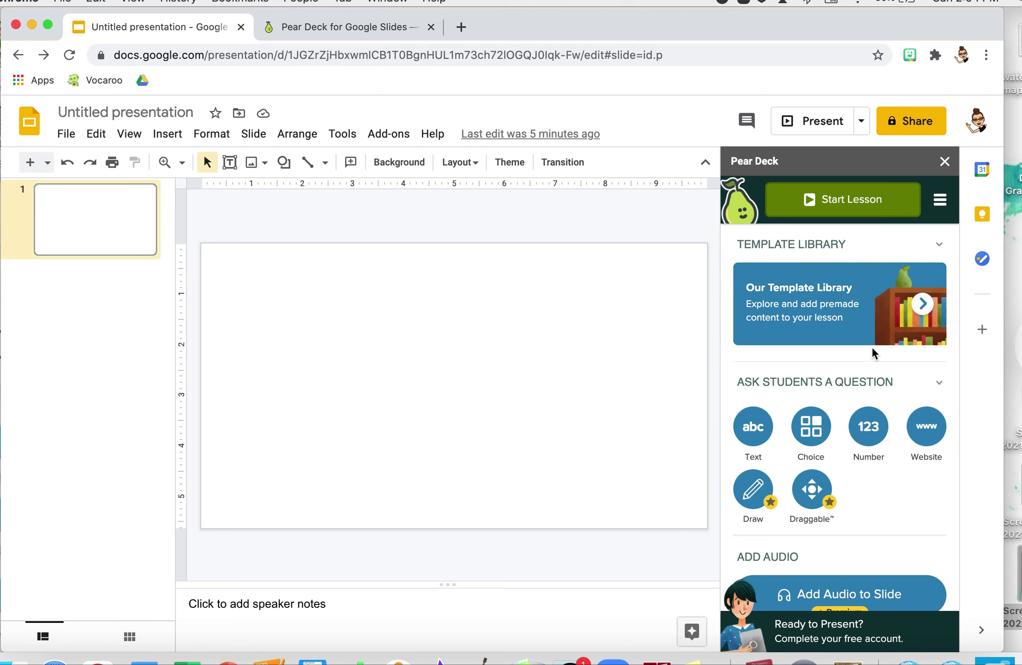
scroll(873, 353, down, 7)
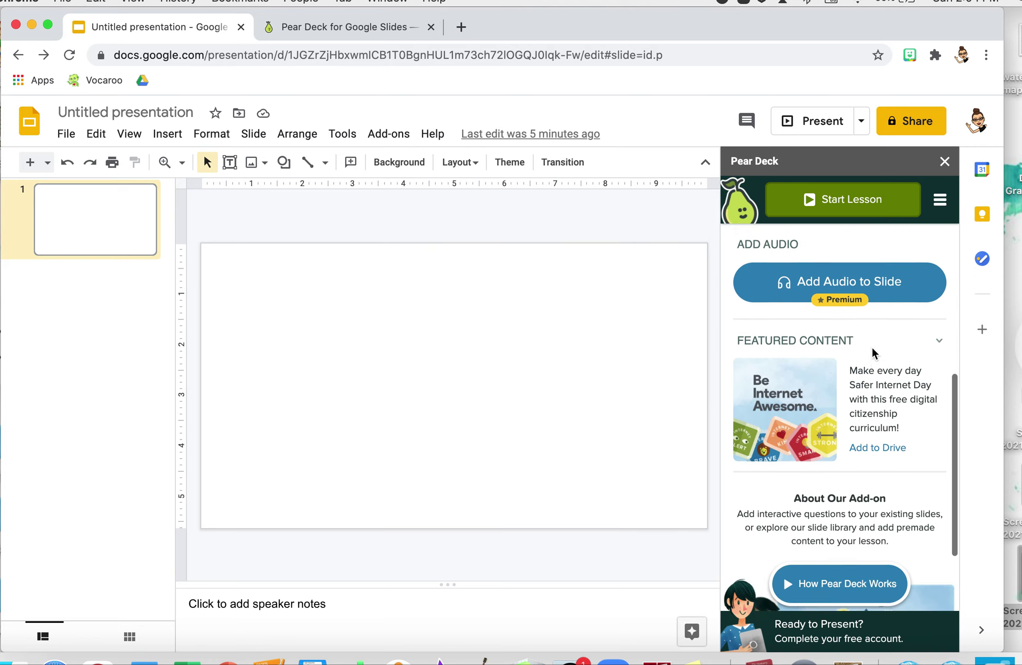
scroll(872, 354, down, 3)
scroll(872, 354, up, 10)
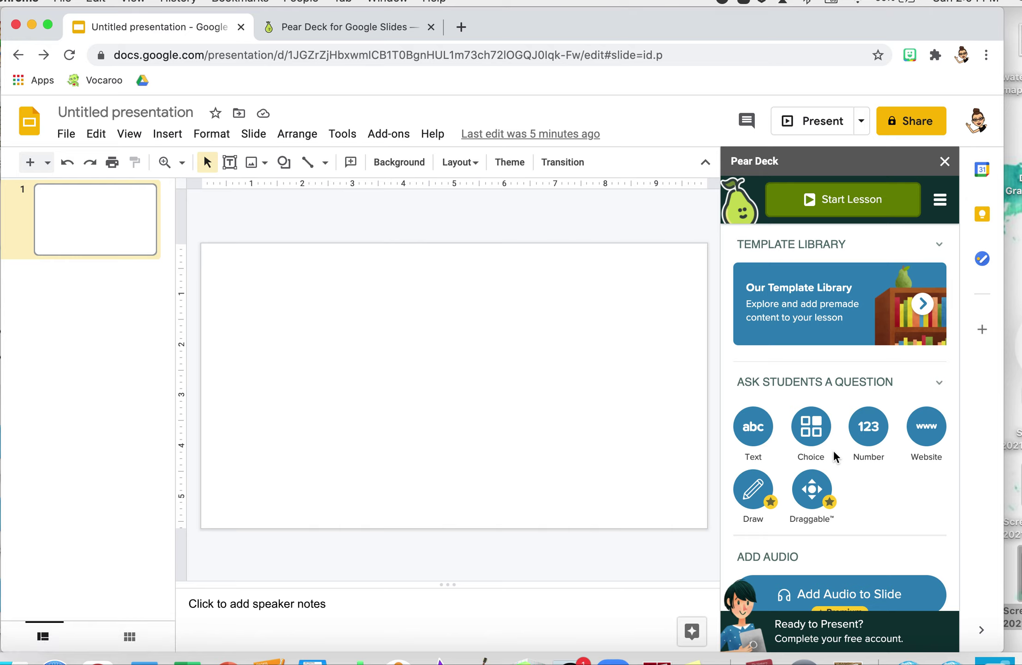
scroll(803, 377, down, 1)
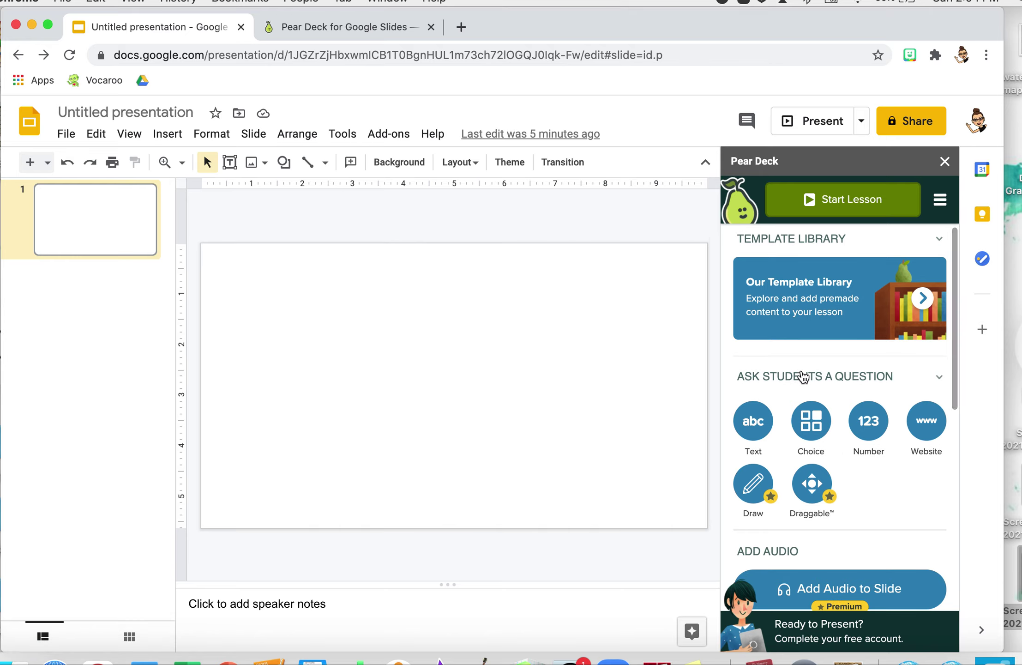
Step: Open Pear Deck's Our Template Library and scroll through it
click(809, 300)
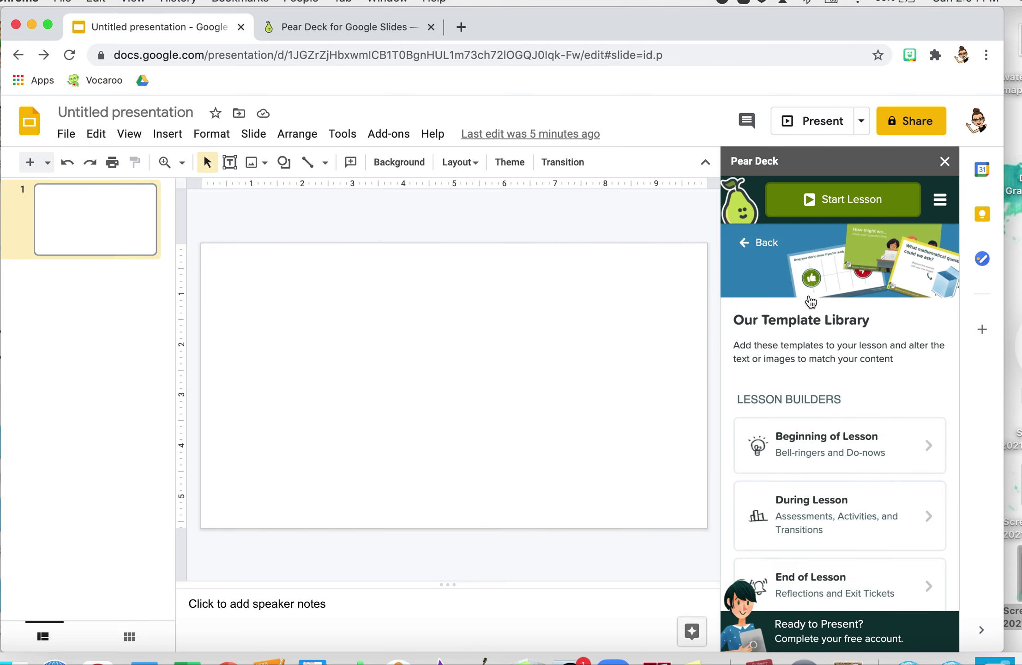
scroll(817, 409, down, 3)
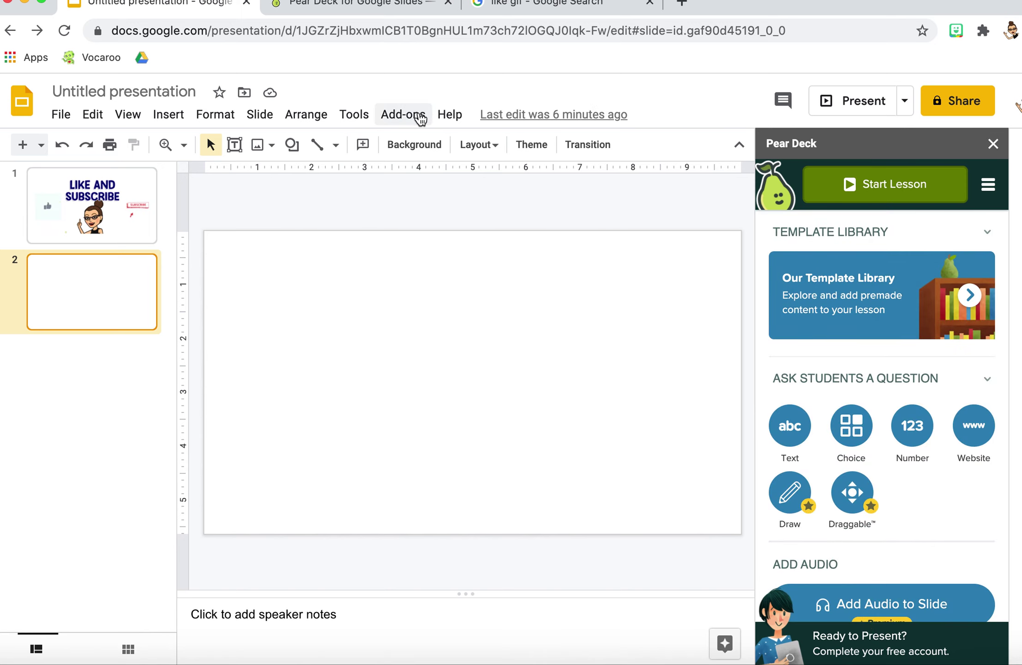
Step: Reopen Pear Deck's template library and scroll down to the Subject Areas categories
click(401, 118)
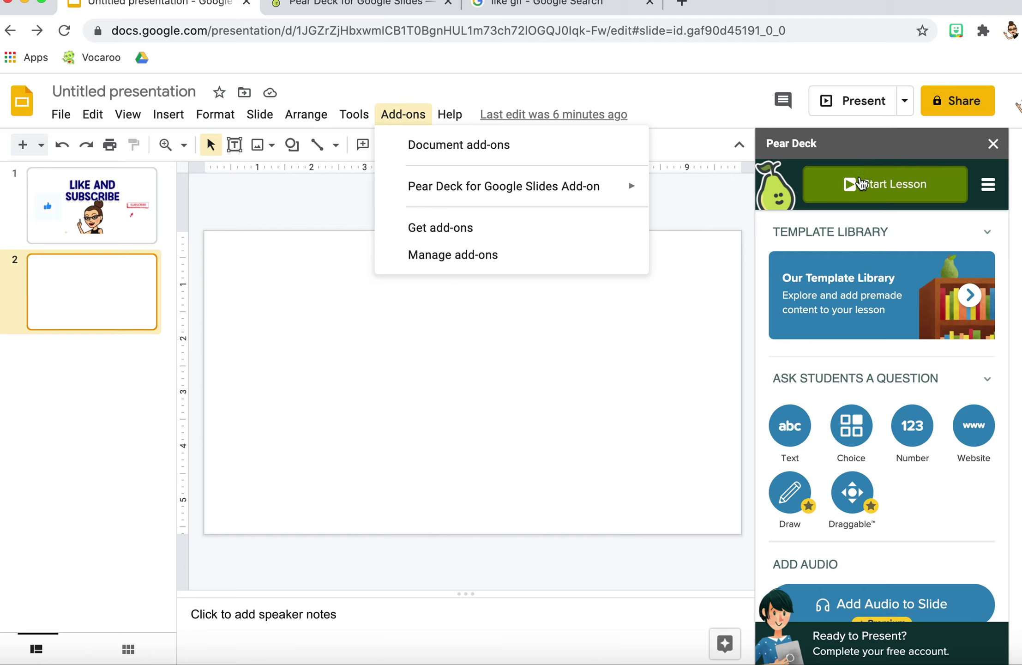
click(714, 207)
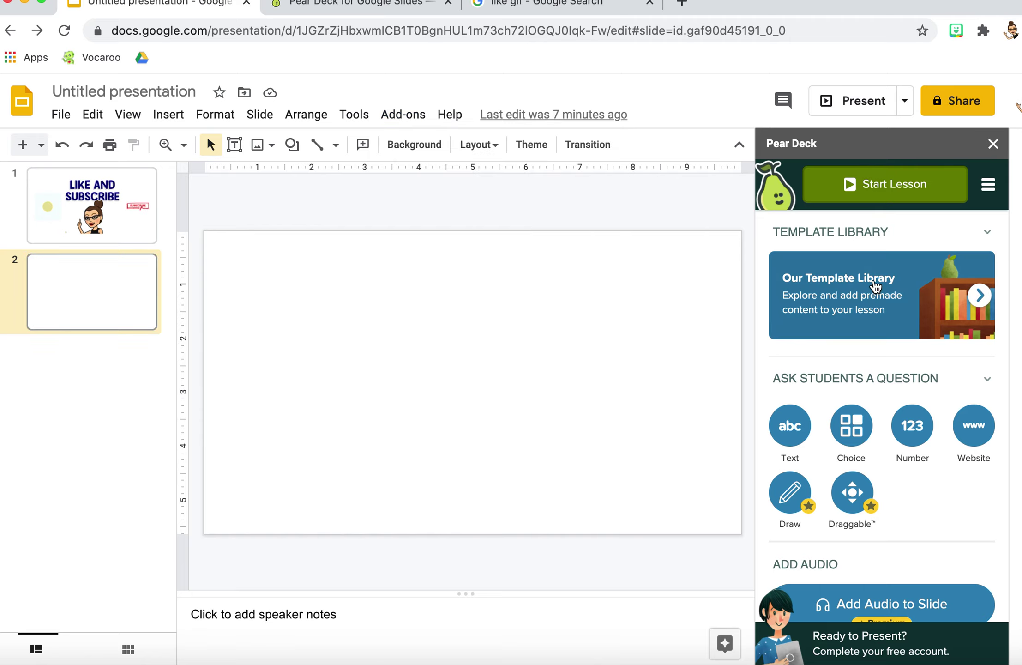
click(866, 302)
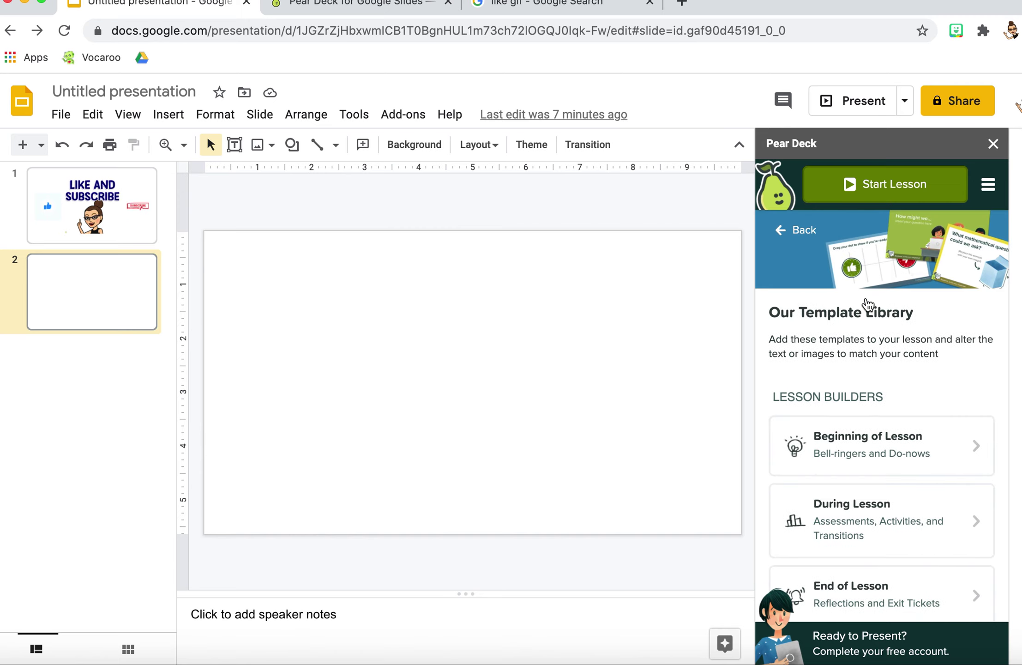
scroll(867, 305, down, 5)
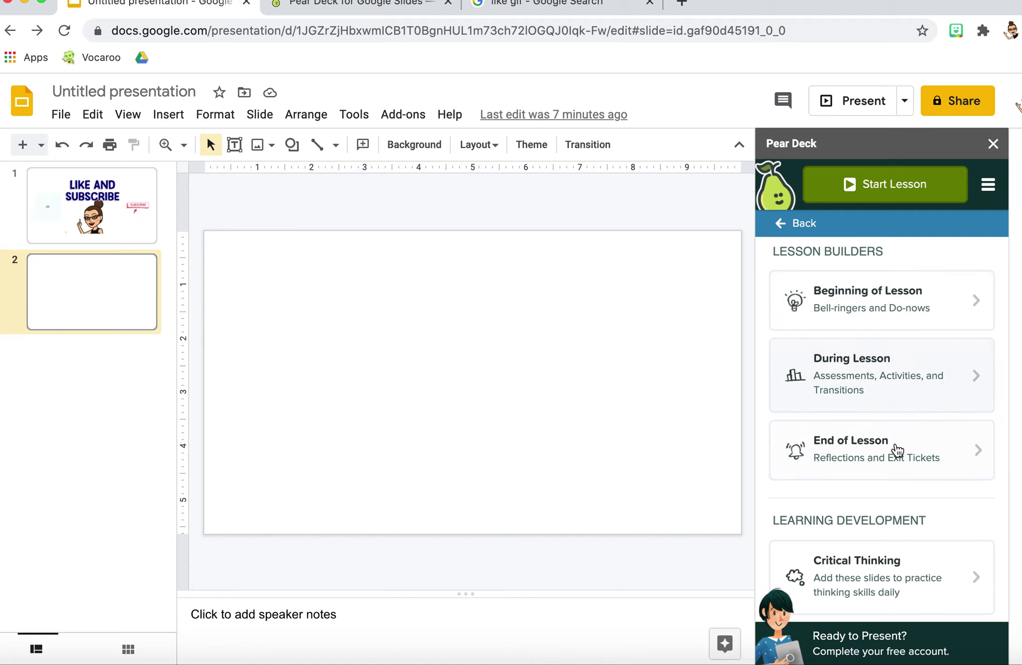
scroll(896, 451, down, 4)
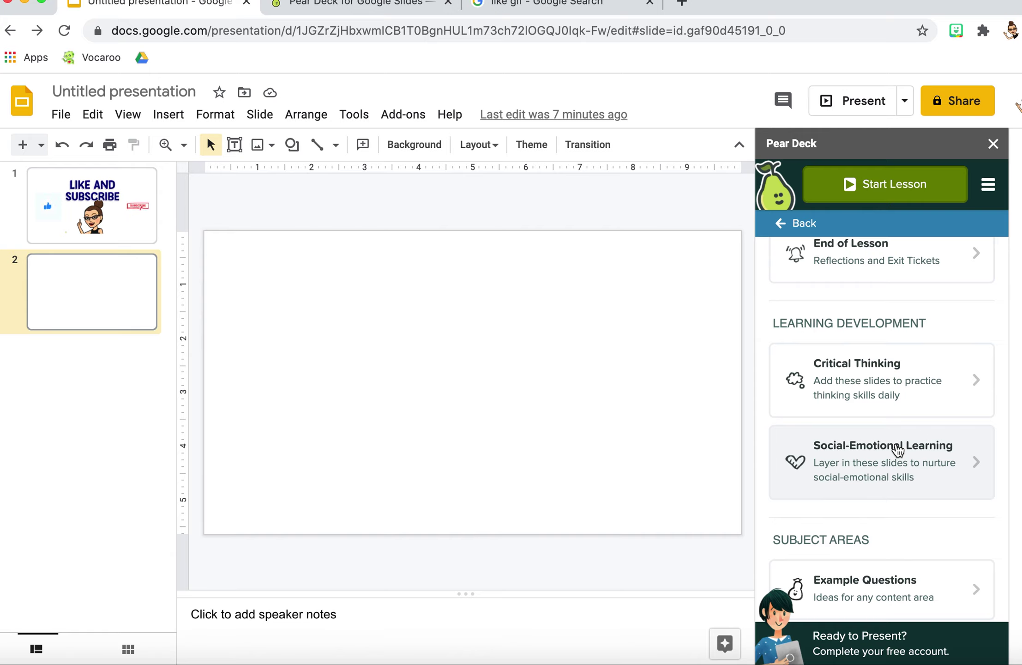
scroll(898, 450, down, 5)
scroll(898, 451, down, 2)
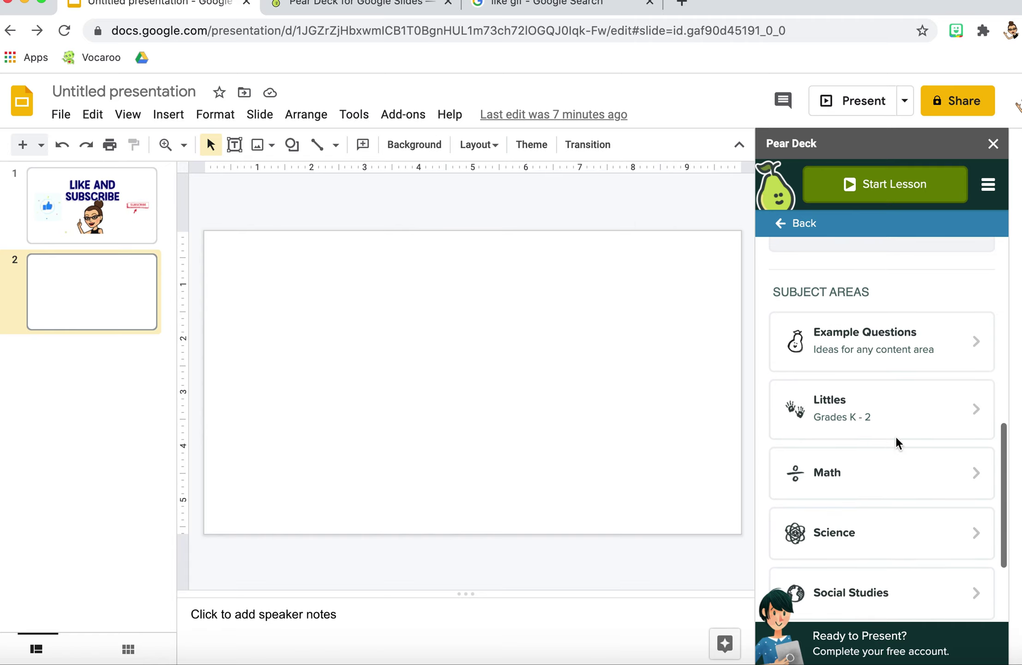
scroll(869, 516, down, 2)
scroll(867, 516, down, 2)
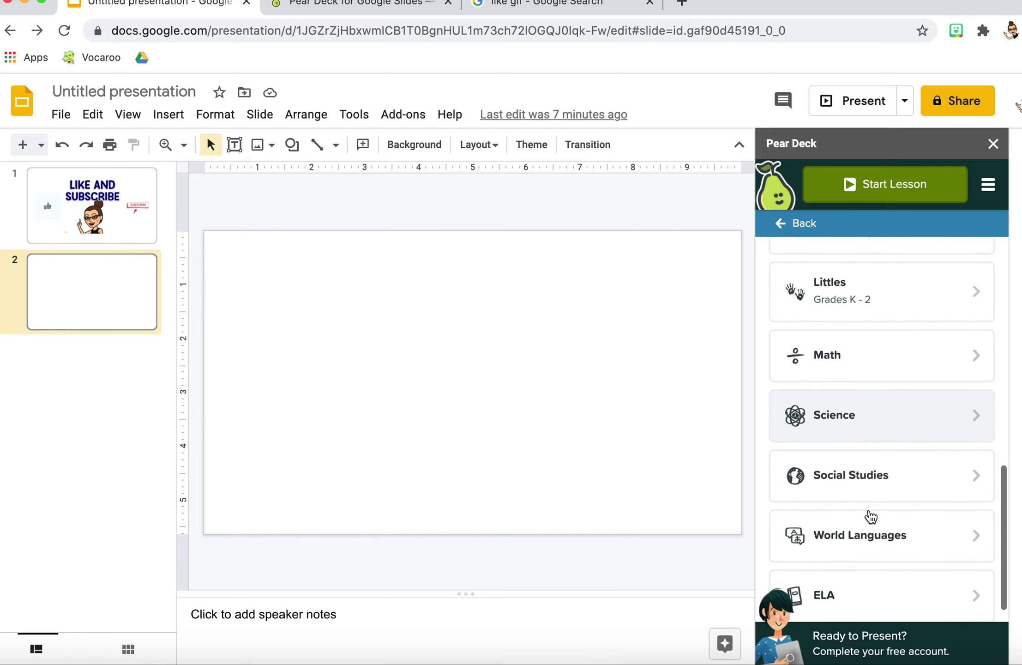
scroll(869, 516, up, 4)
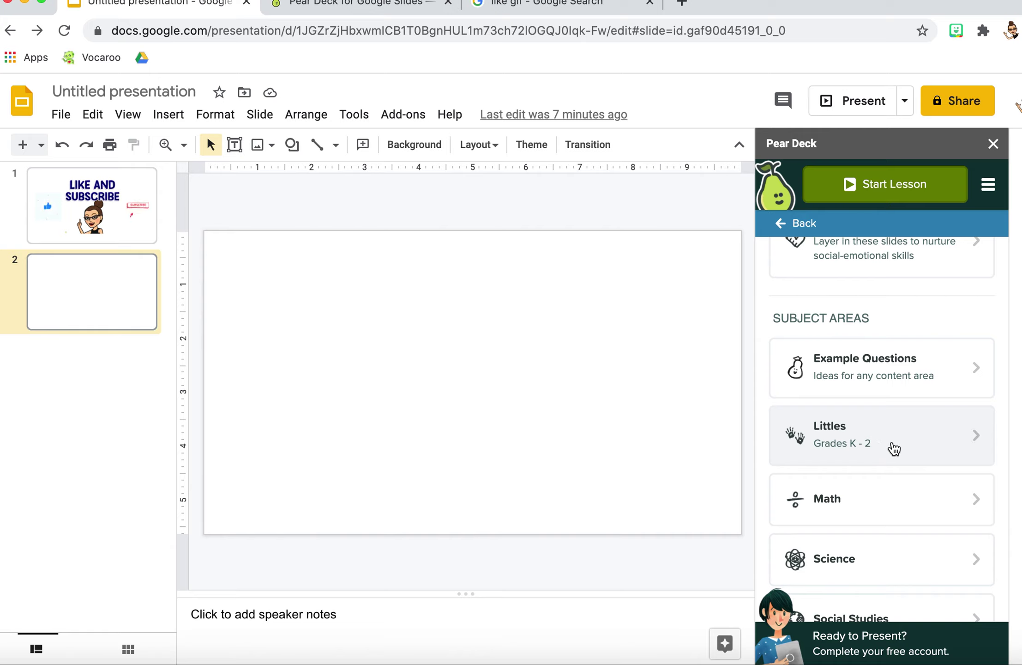
Step: Open the Littles (Grades K - 2) templates and scroll to the 'Circle the items' Drawing Slide
click(905, 452)
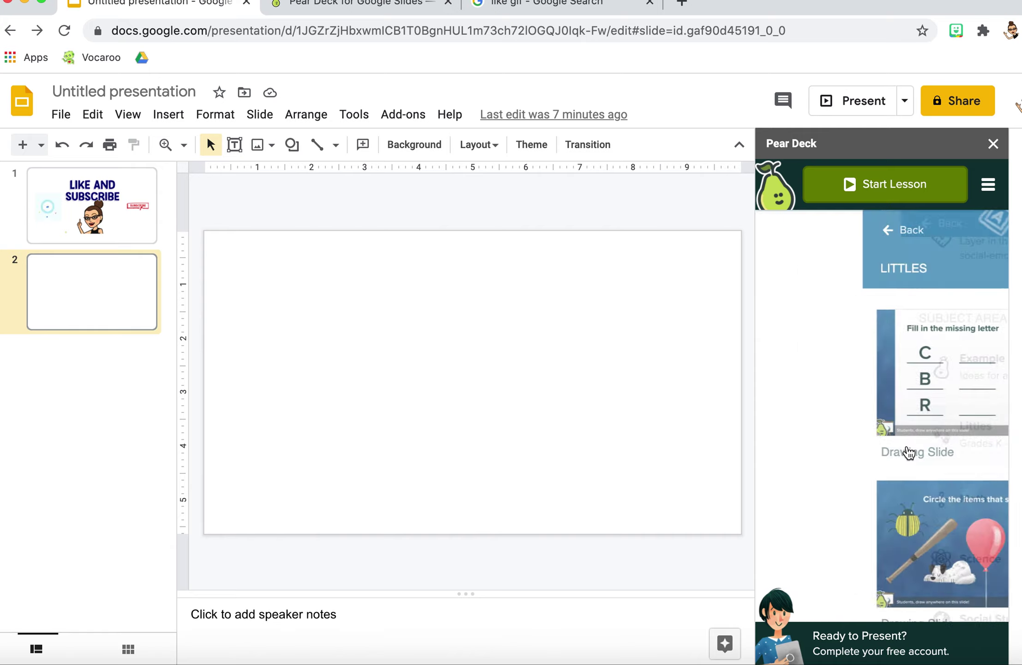
scroll(874, 388, down, 5)
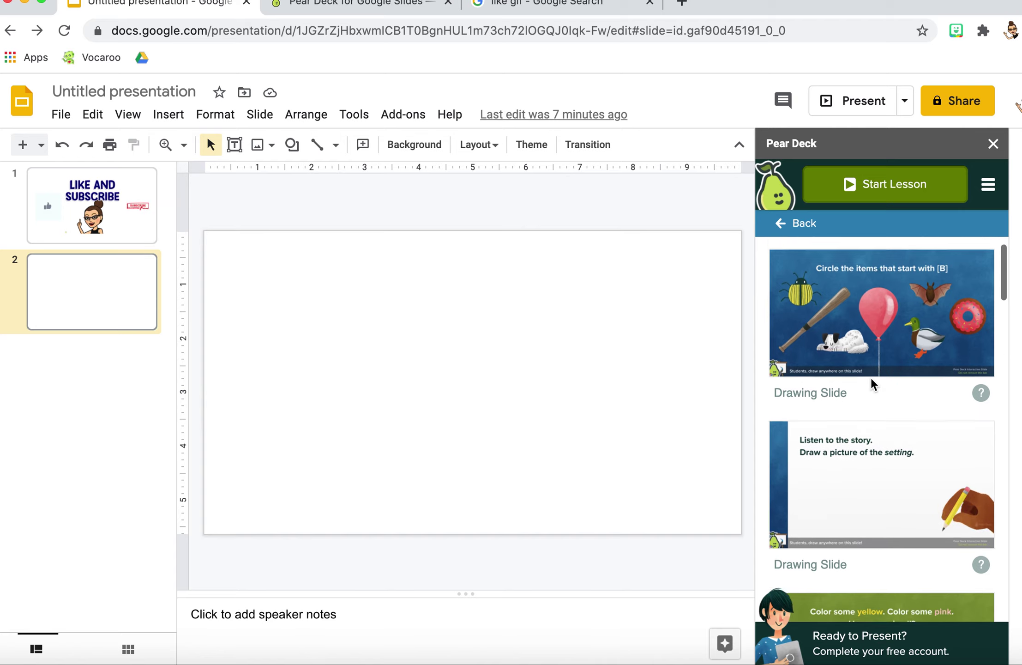
scroll(872, 384, down, 10)
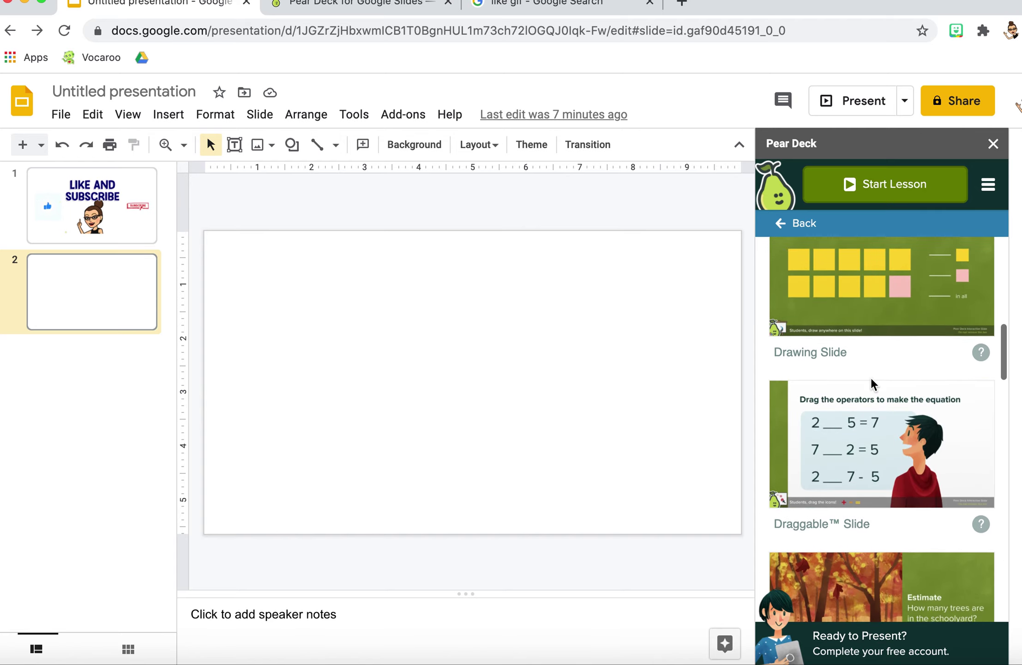
scroll(871, 384, down, 12)
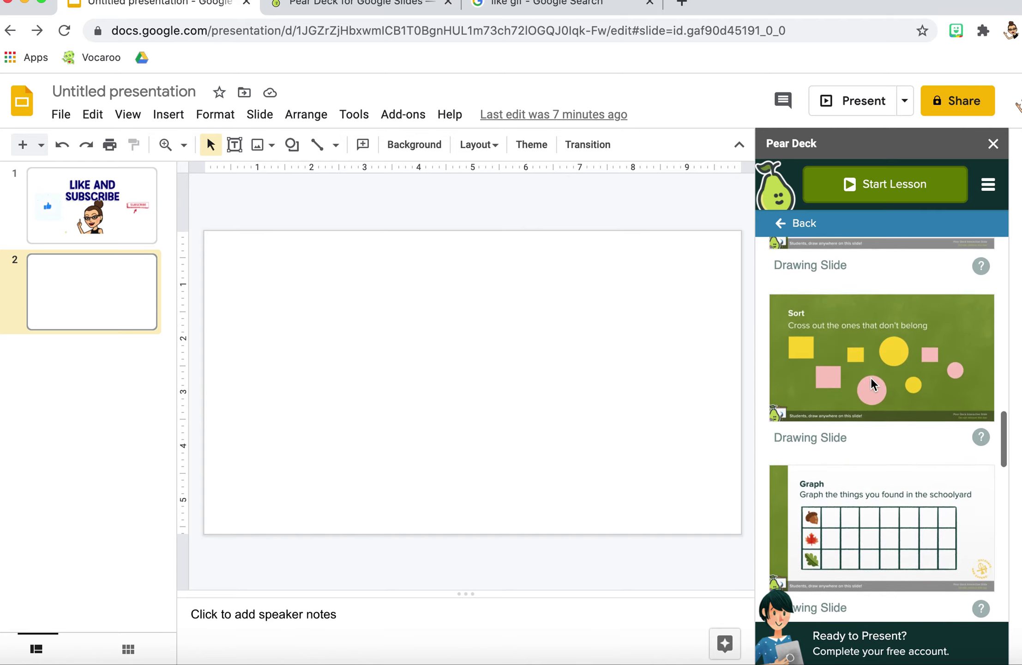
scroll(871, 384, down, 7)
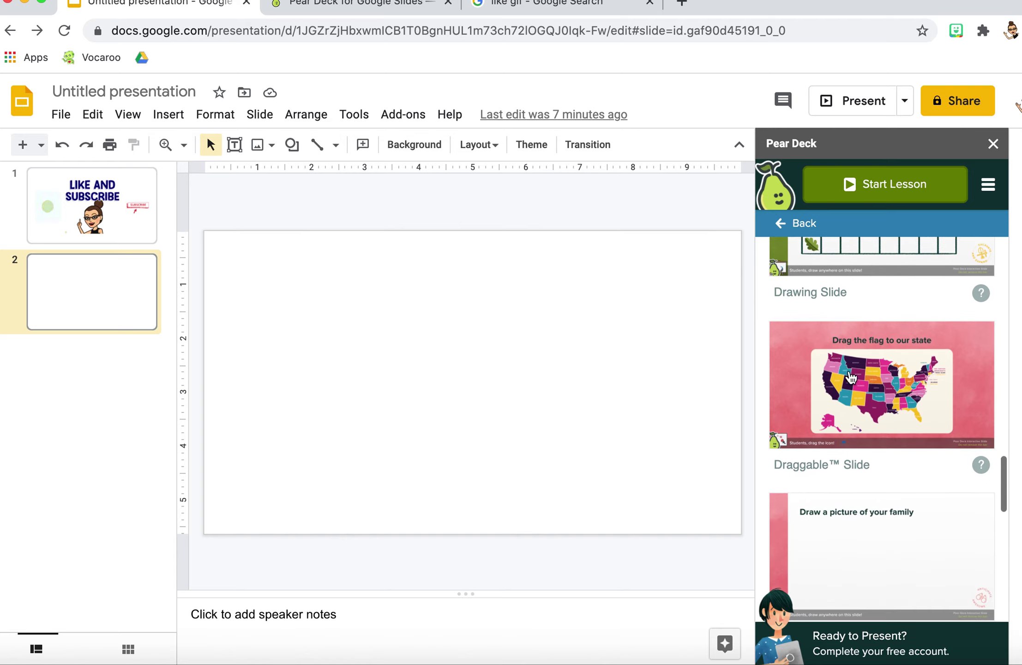
scroll(878, 491, down, 2)
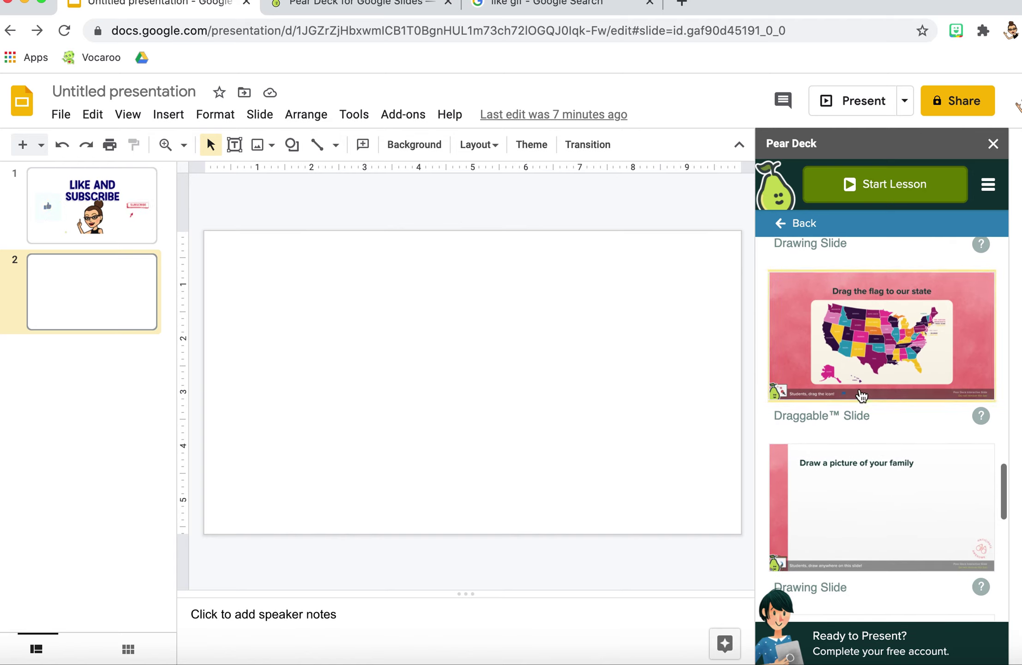
scroll(884, 479, down, 4)
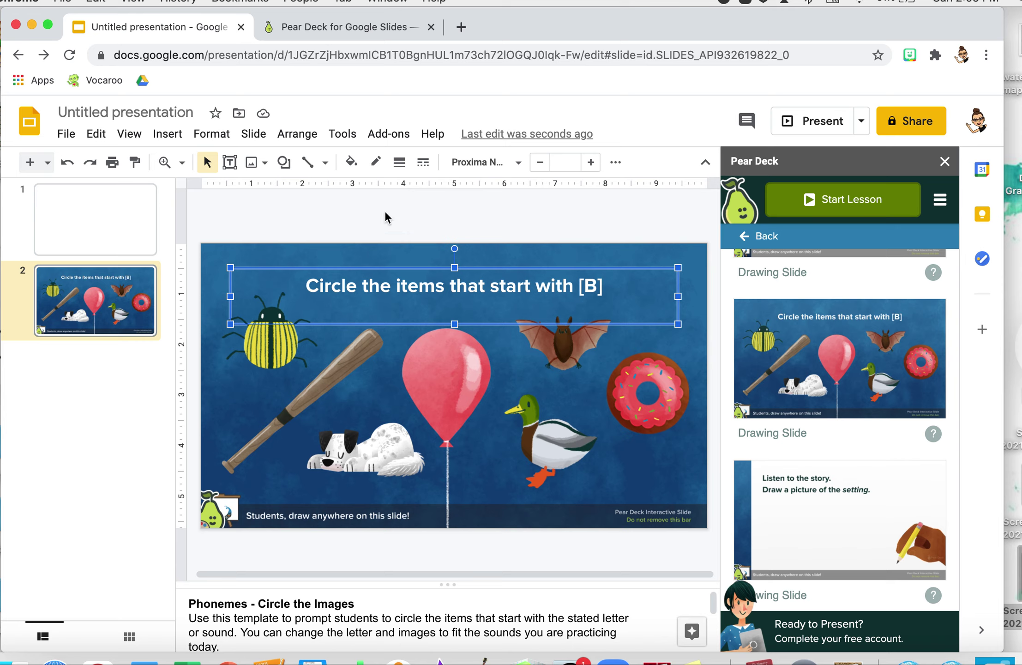
Step: Deselect the slide's title text box
click(391, 226)
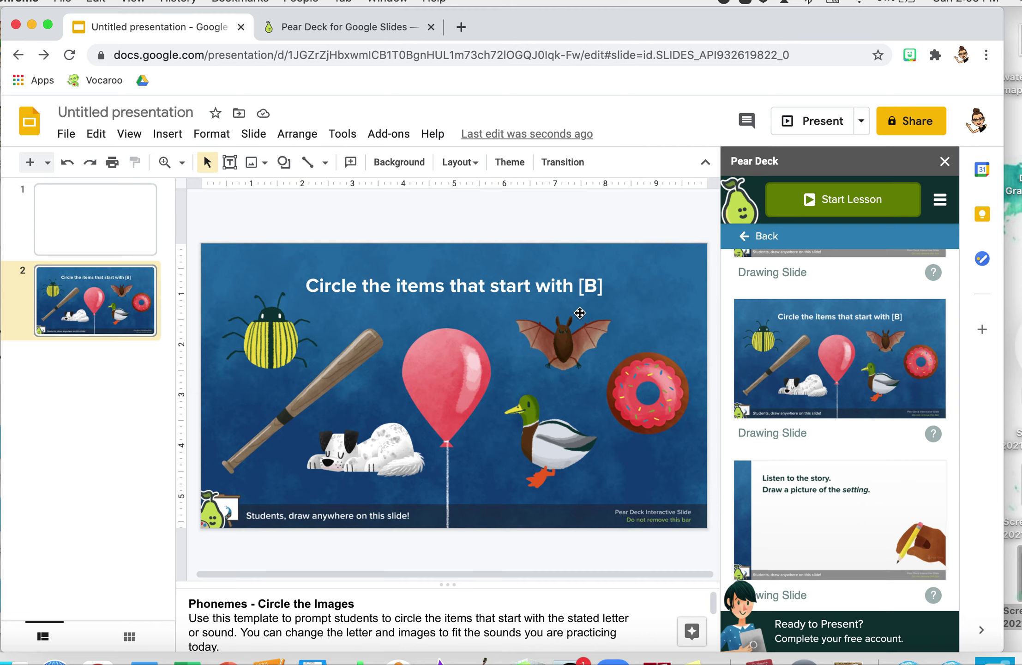